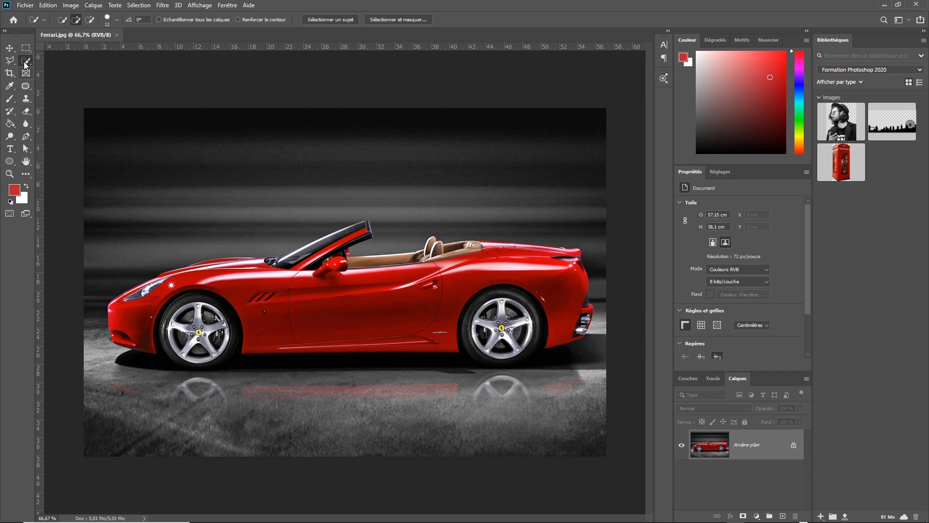
Step: Try selecting the car's red bodywork by Color Range with a tolerance of 173, and deselect it
right_click(26, 61)
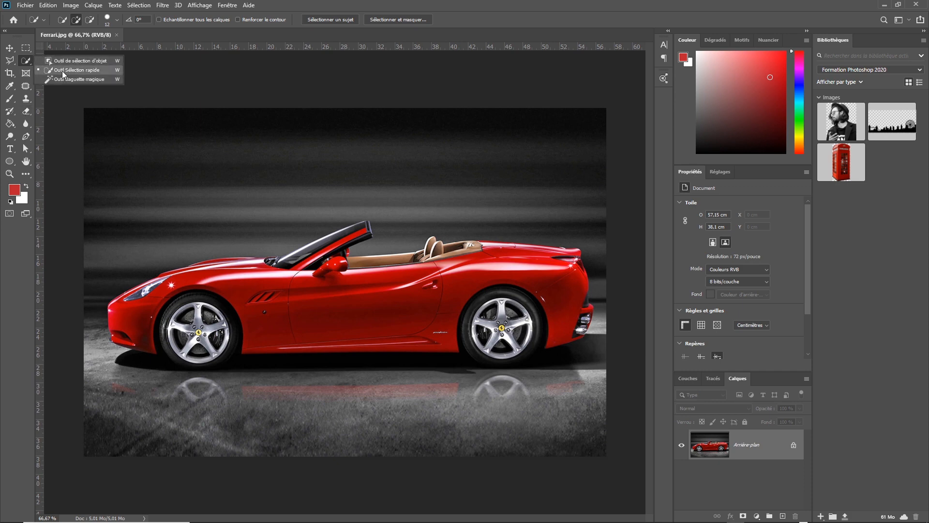
left_click(27, 63)
left_click(139, 5)
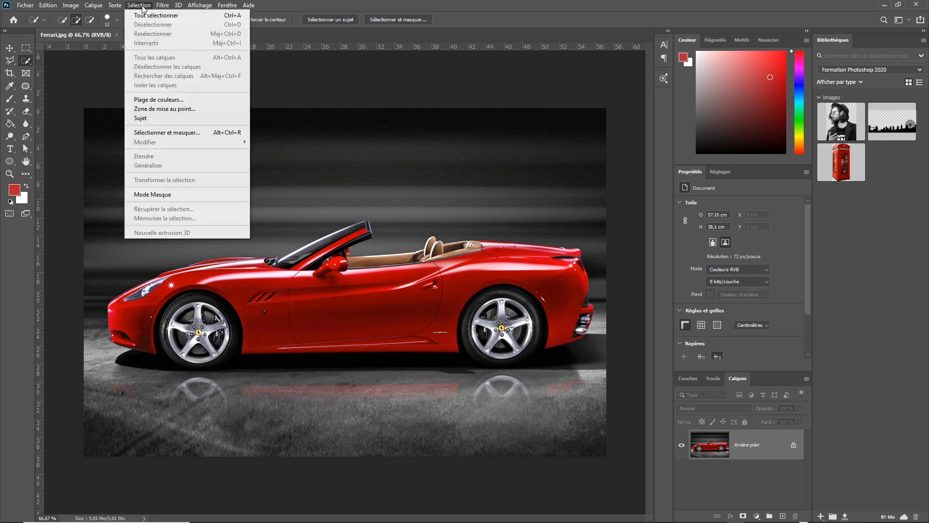
left_click(172, 99)
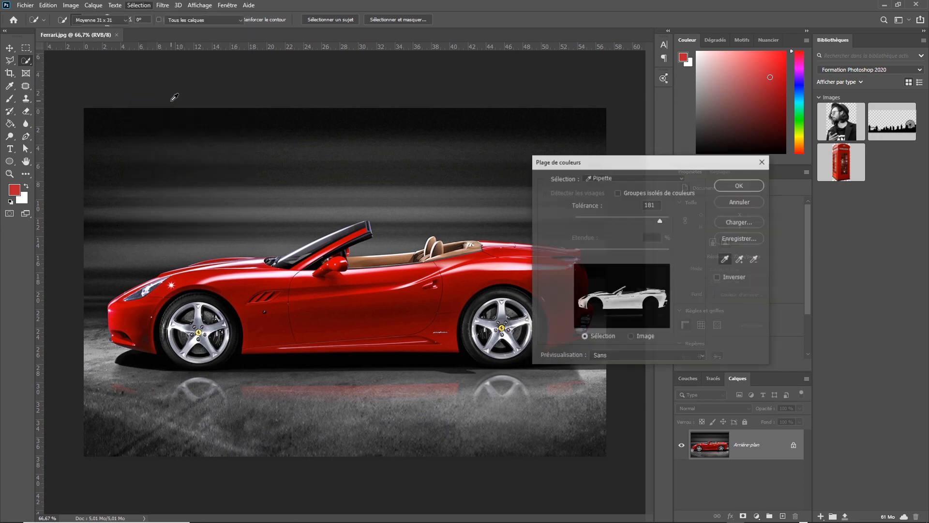
left_click_drag(682, 164, 634, 131)
left_click(378, 310)
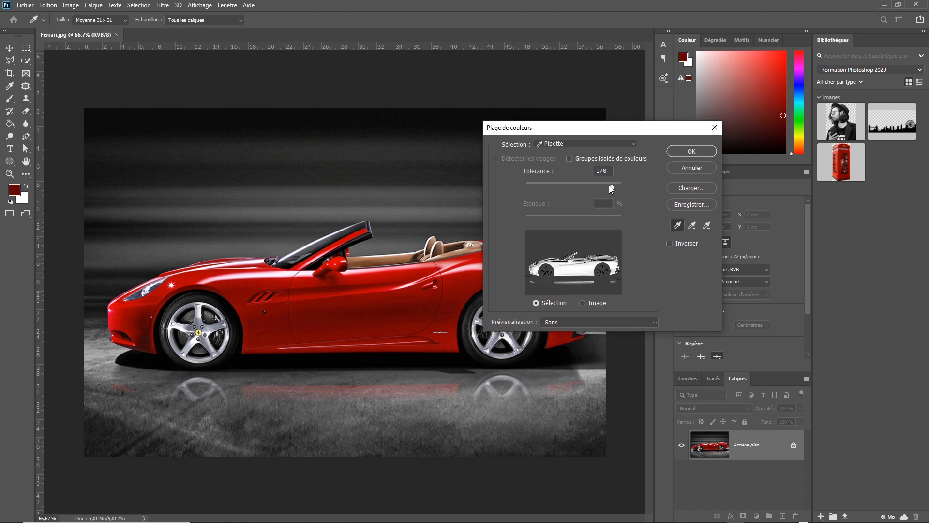
mouse_move(611, 186)
left_mouse_down()
mouse_move(560, 186)
mouse_move(608, 187)
left_mouse_up()
left_click(383, 278)
left_click(405, 270)
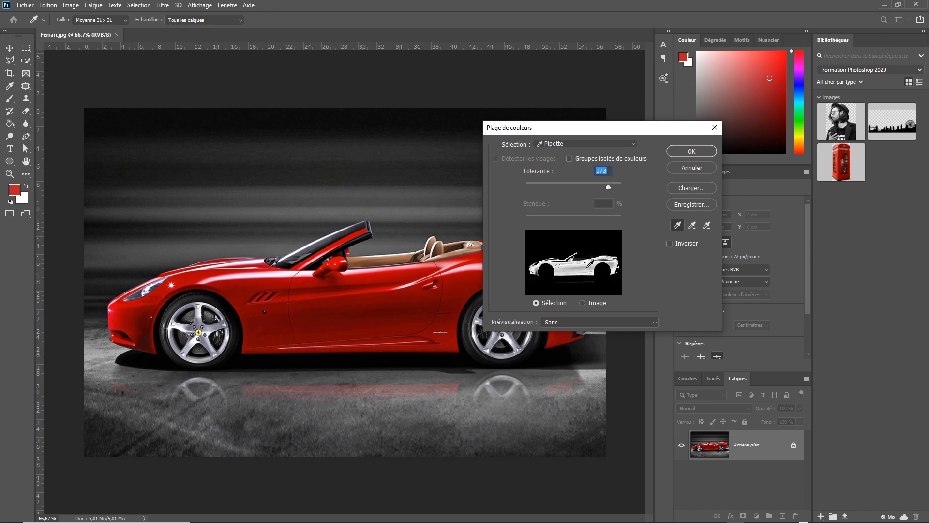
left_click(692, 152)
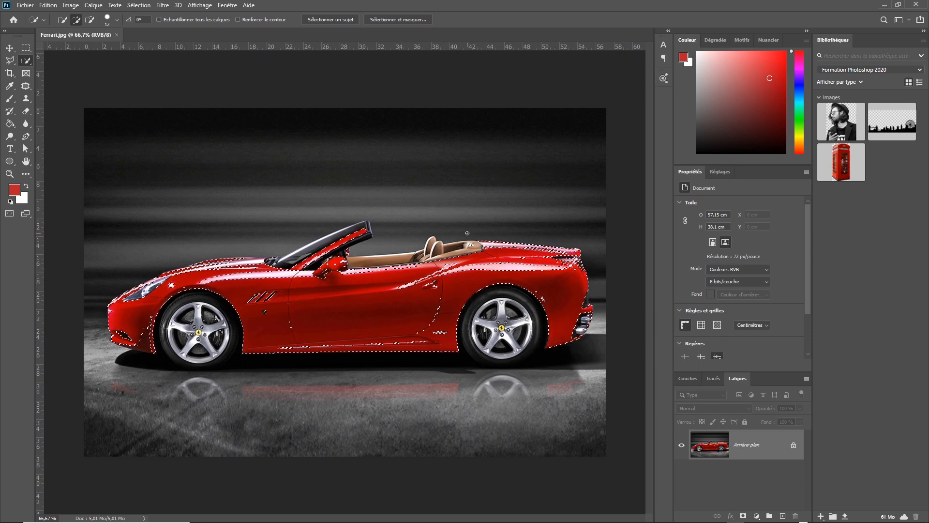
key("ctrl+d")
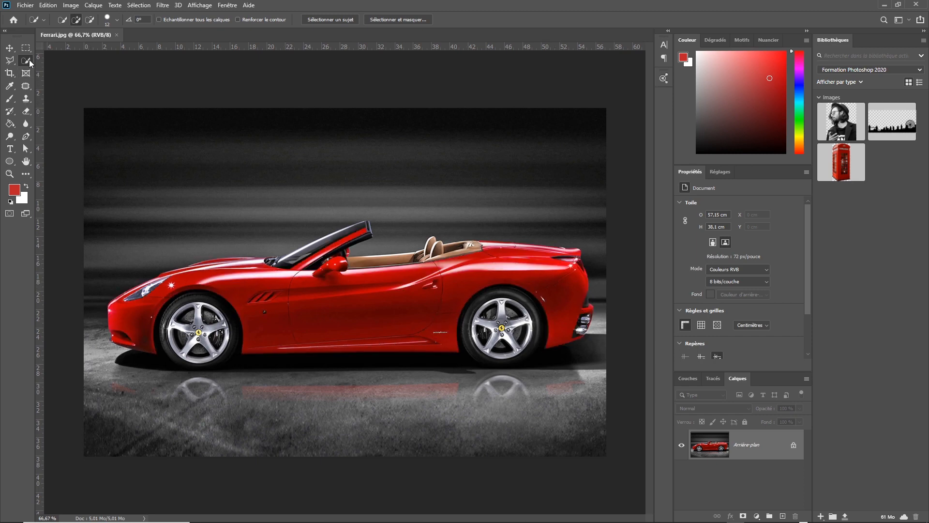
Step: Try selecting the front bodywork, hood, windshield frame and mirror area with the Quick Selection tool, and clear the selection
left_click(63, 20)
left_click_drag(286, 286, 286, 285)
mouse_move(170, 289)
left_mouse_down()
mouse_move(131, 323)
mouse_move(115, 313)
mouse_move(120, 298)
mouse_move(160, 277)
left_mouse_up()
left_click_drag(227, 279, 300, 266)
left_click_drag(357, 236, 365, 231)
left_click_drag(292, 276, 324, 284)
key("ctrl+d")
Step: Make a new quick selection of the car's tan leather interior, from the dashboard to the rear of the seats
left_click(62, 20)
scroll(437, 222, "up", 3)
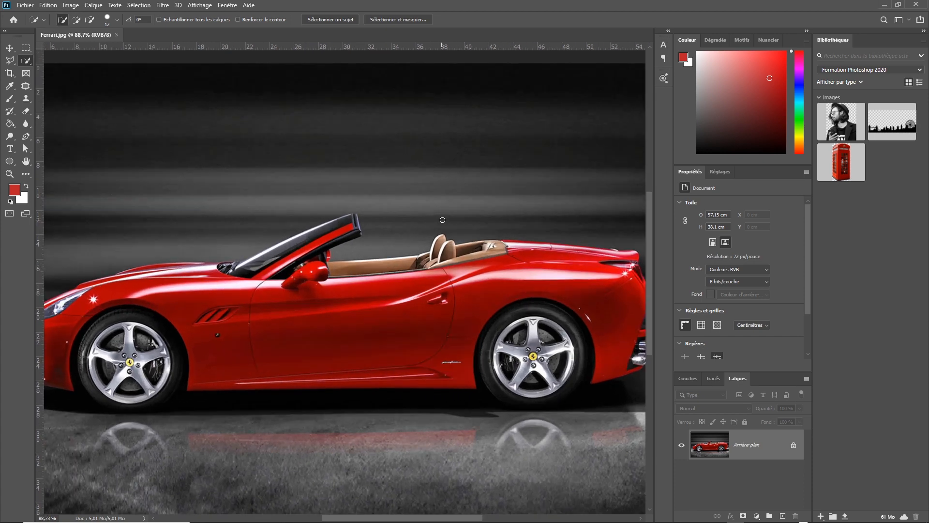
left_click_drag(486, 220, 422, 187)
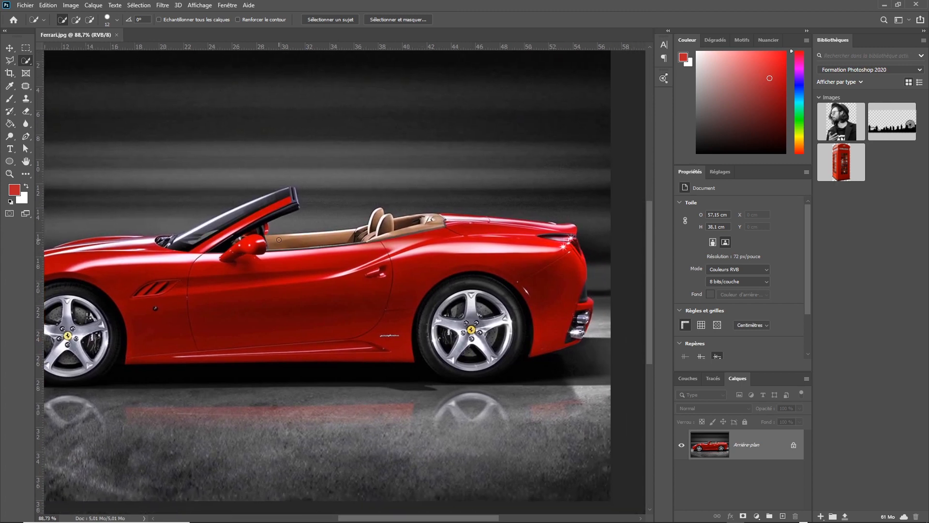
mouse_move(277, 240)
left_mouse_down()
mouse_move(334, 240)
mouse_move(379, 214)
mouse_move(373, 226)
mouse_move(379, 213)
mouse_move(372, 222)
mouse_move(388, 232)
mouse_move(375, 238)
mouse_move(415, 225)
left_mouse_up()
Step: Add the rear tail light to the existing interior selection by outlining it with the Polygonal Lasso
left_click_drag(541, 199, 430, 193)
left_click(11, 61)
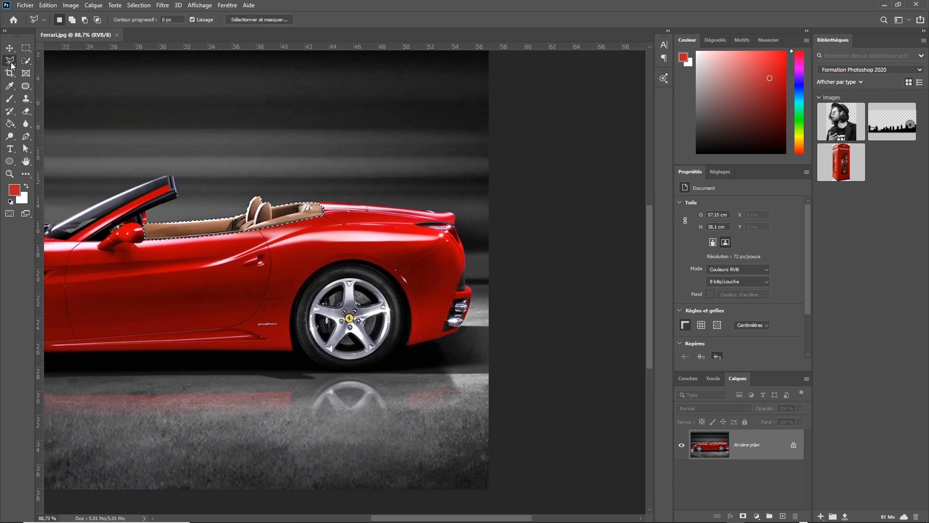
left_click(71, 20)
scroll(461, 217, "up", 3)
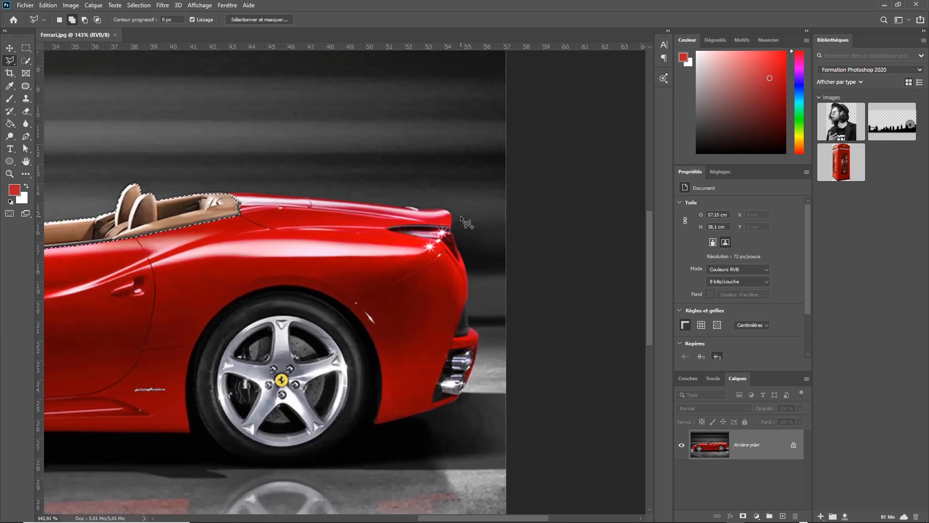
left_click(387, 228)
left_click(448, 225)
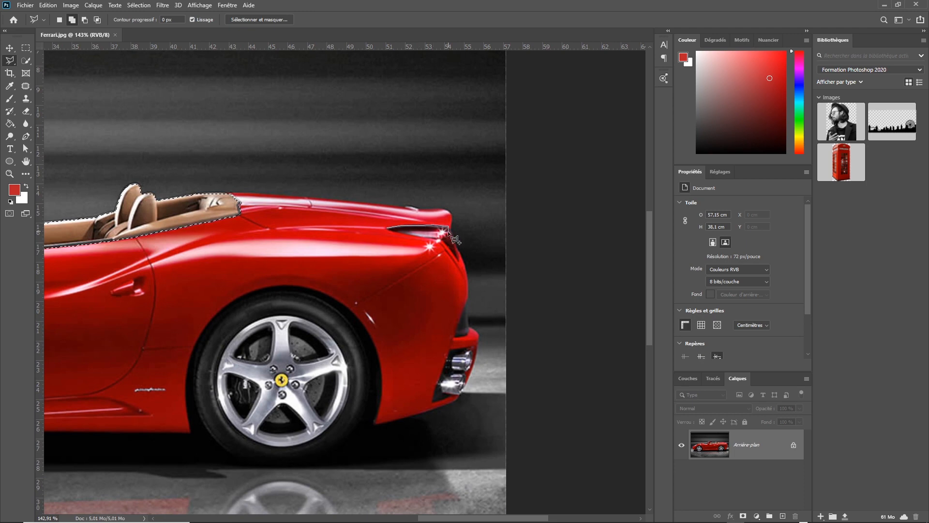
left_click(457, 260)
left_click(387, 228)
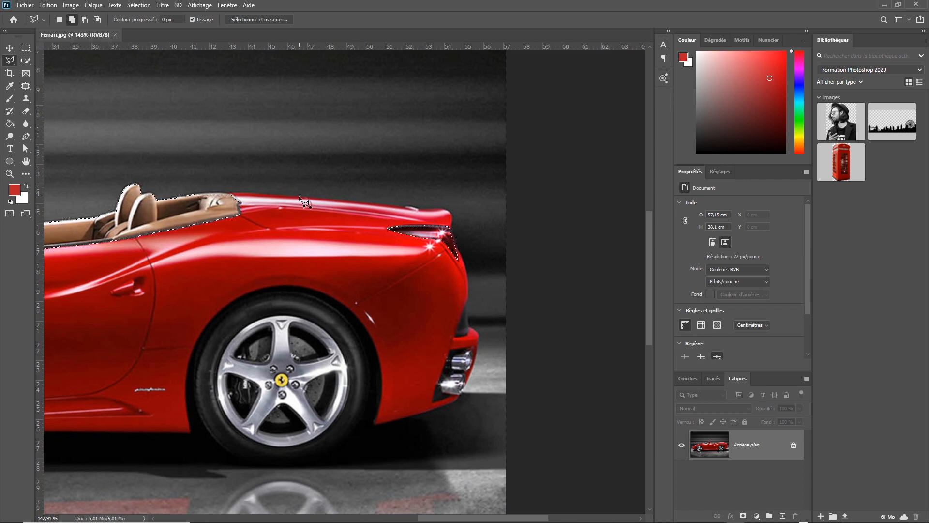
Step: Invert the selection so that everything except the interior and the tail light is selected
scroll(299, 196, "down", 6)
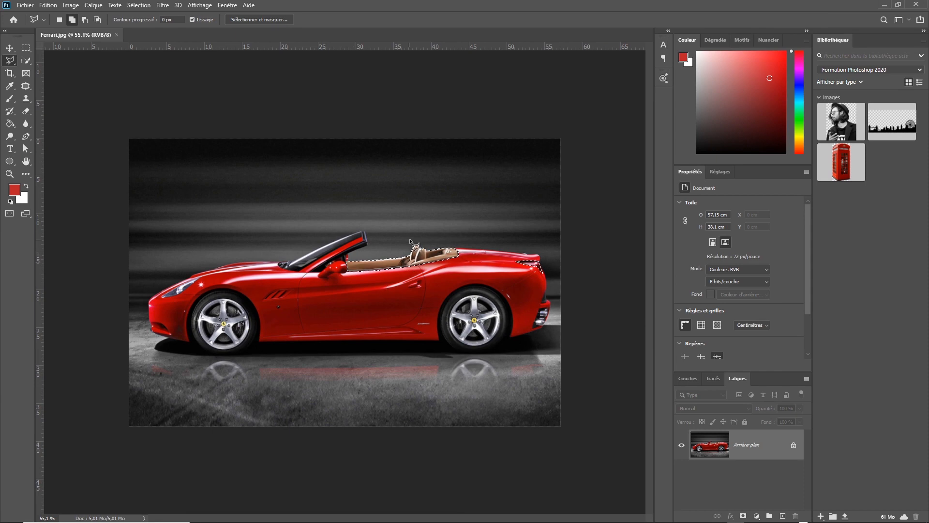
scroll(421, 243, "up", 2)
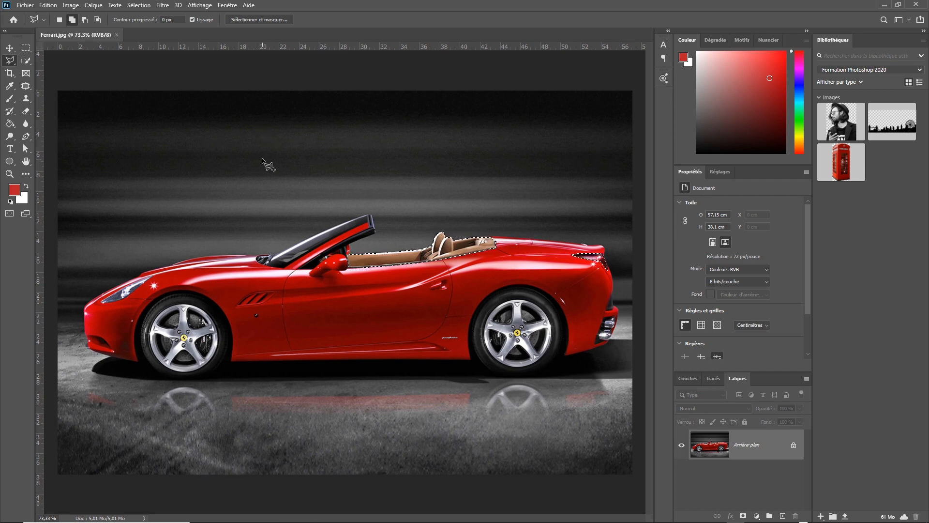
left_click(143, 5)
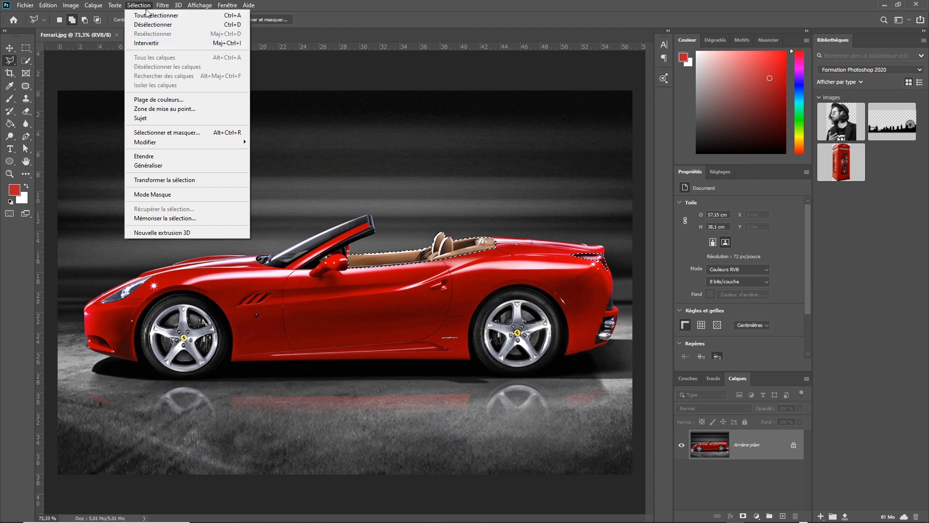
left_click(183, 43)
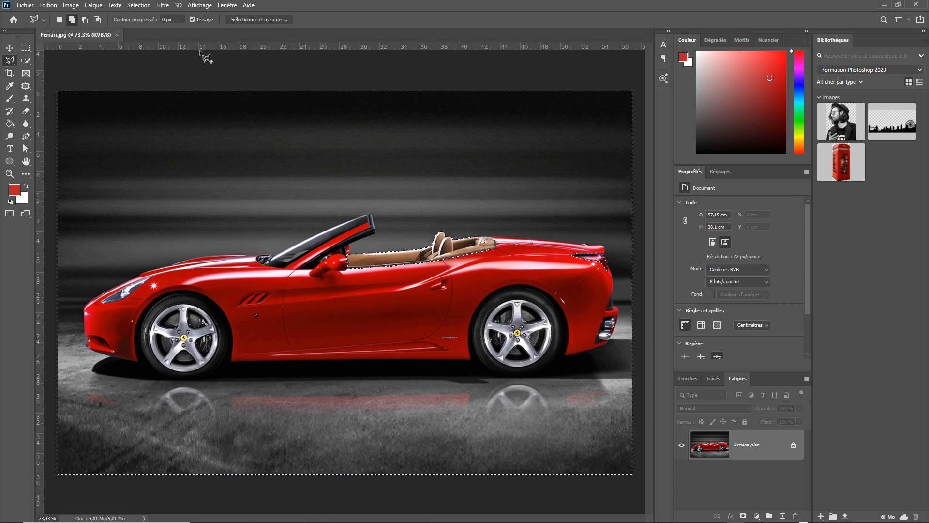
Step: Apply Hue/Saturation to the reds (Rouges) of the selected area with hue -32, saturation -21 and lightness +37
left_click(75, 9)
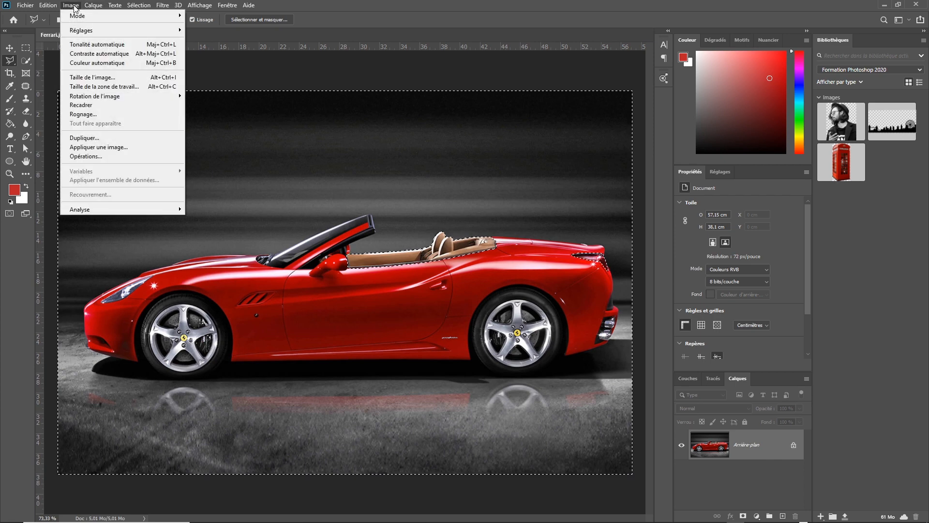
mouse_move(93, 31)
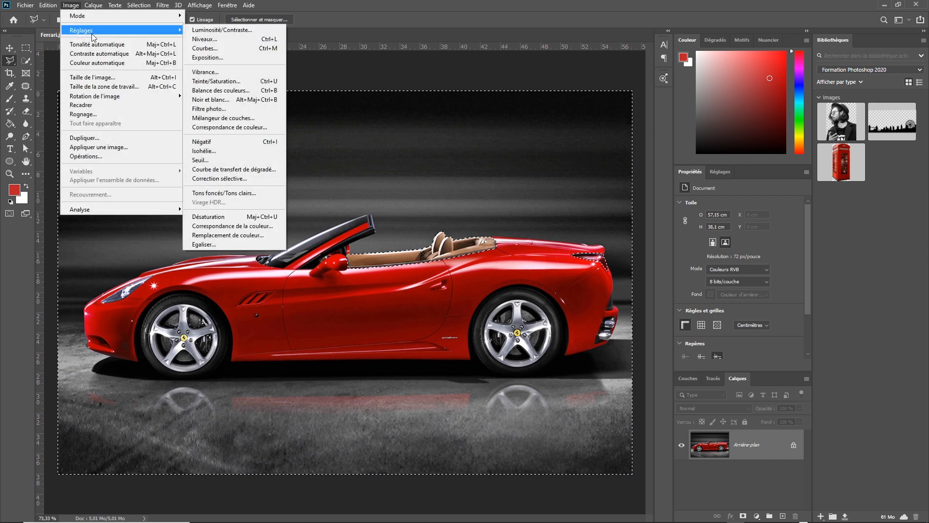
left_click(265, 81)
left_click_drag(498, 58, 353, 41)
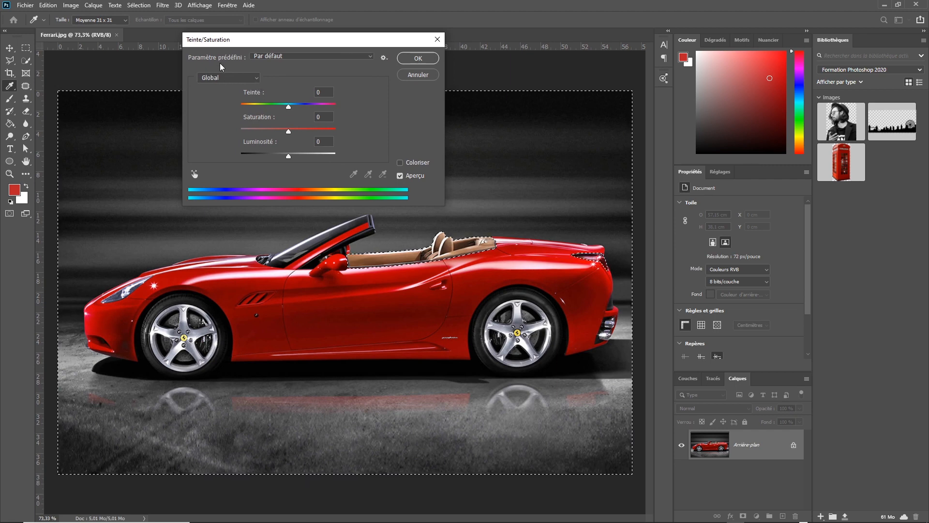
left_click(227, 77)
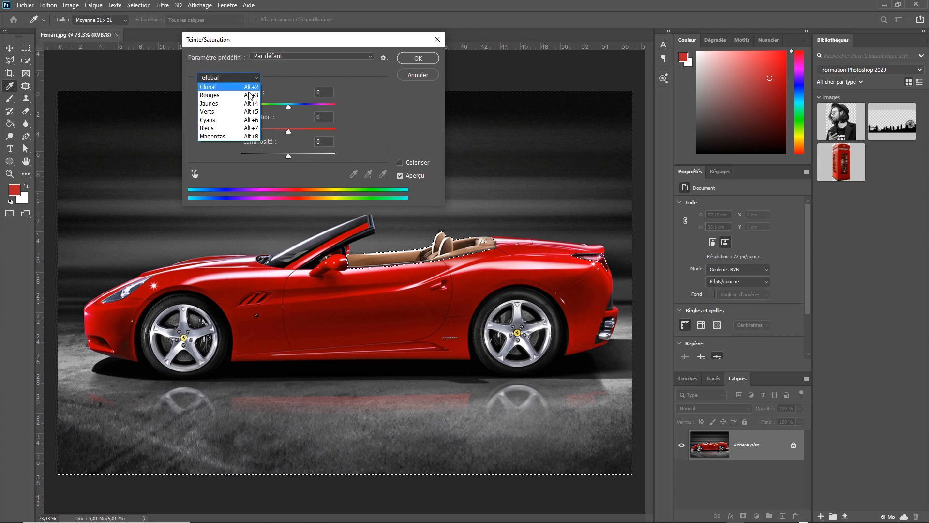
left_click(249, 95)
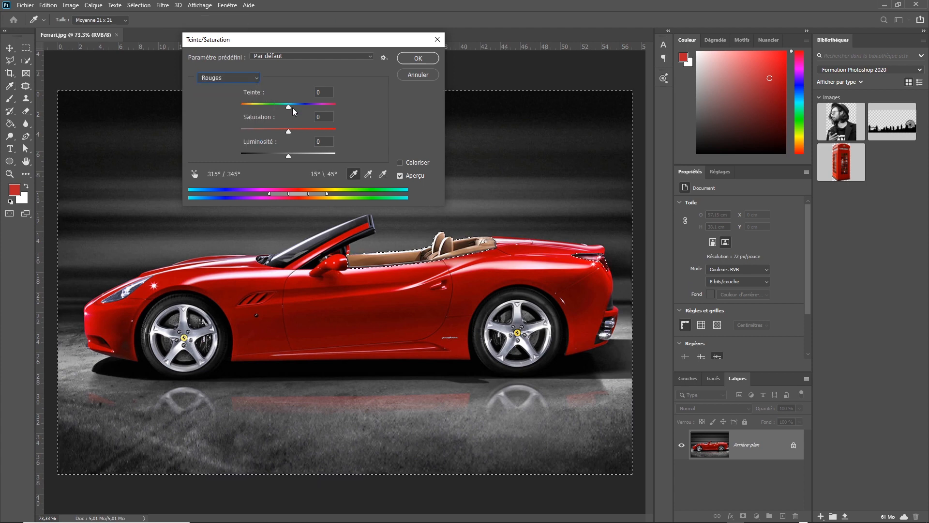
left_click_drag(289, 107, 279, 108)
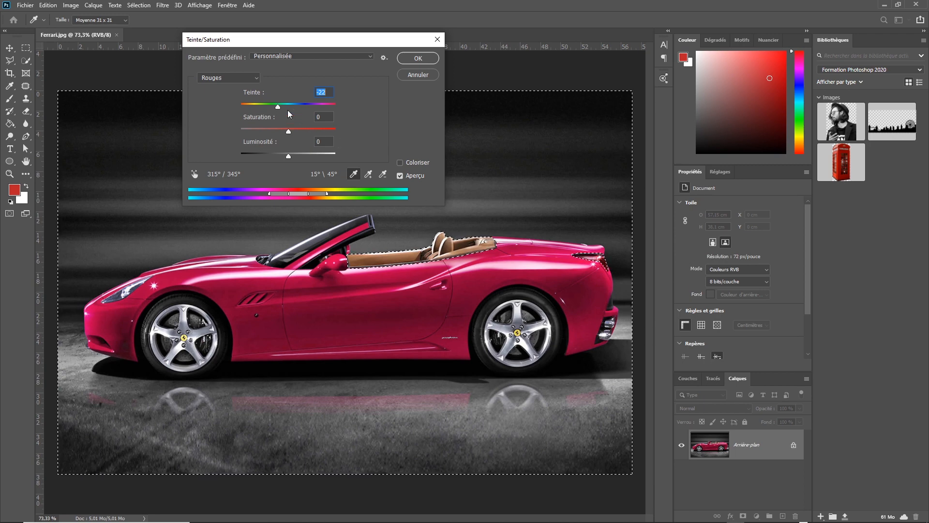
left_click_drag(277, 106, 274, 106)
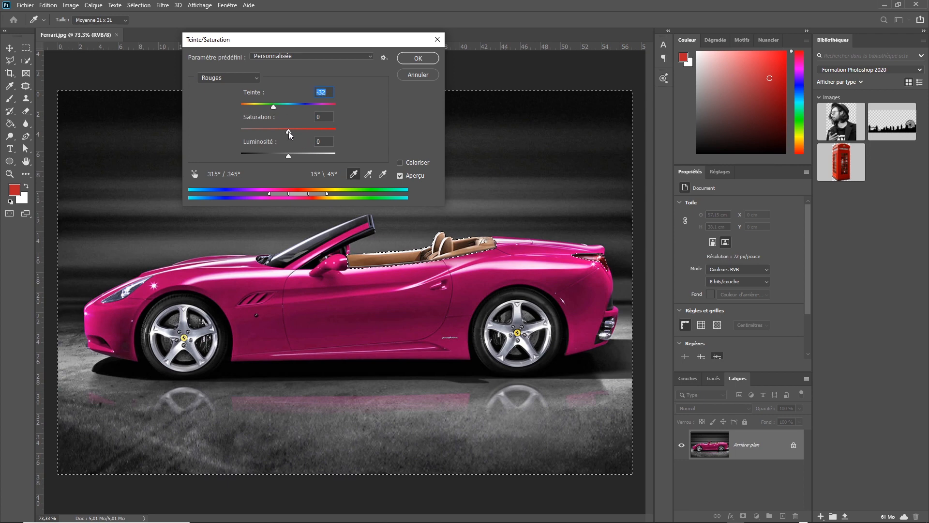
left_click_drag(275, 129, 306, 155)
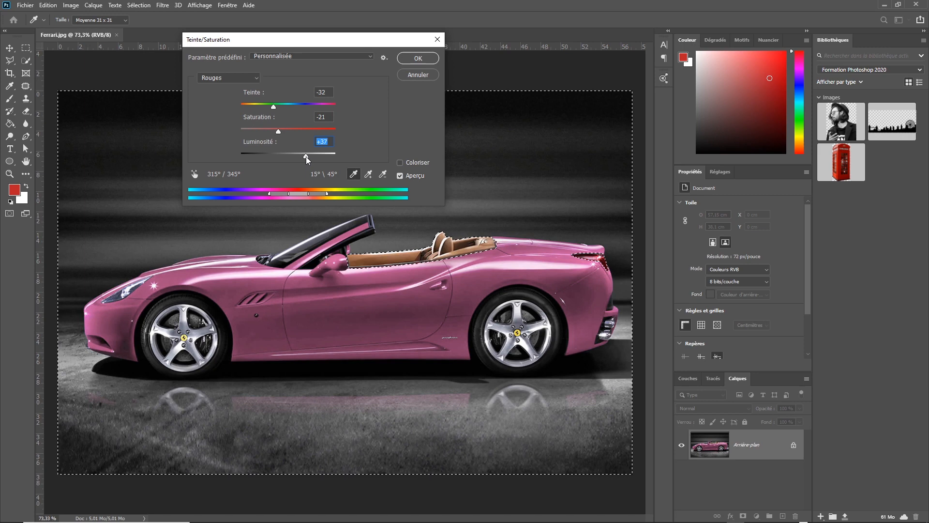
left_click(405, 59)
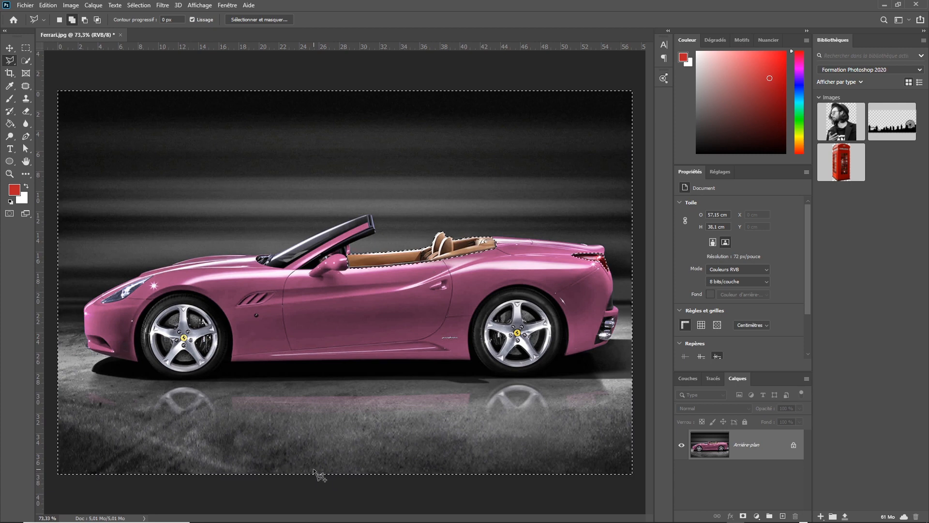
Step: Start another Hue/Saturation adjustment on the selected area and open its choice of colour ranges
left_click(71, 5)
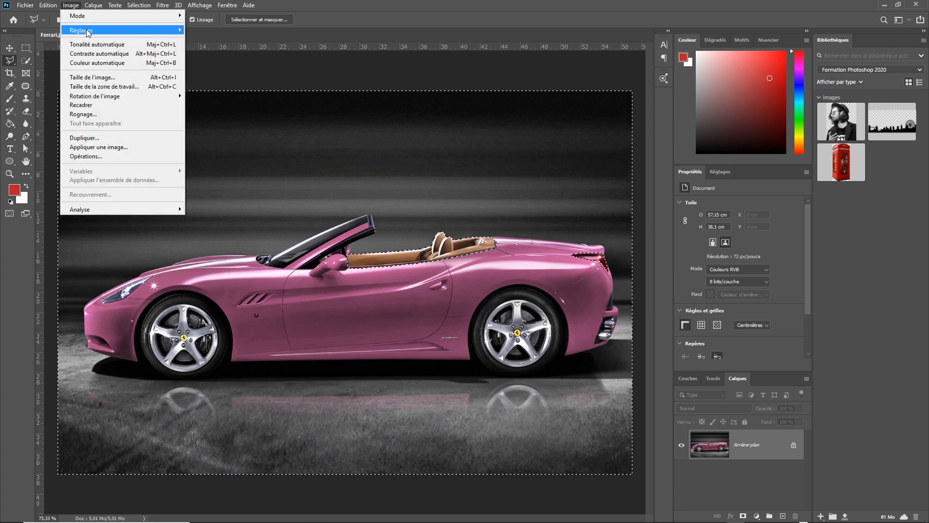
mouse_move(88, 31)
left_click(242, 85)
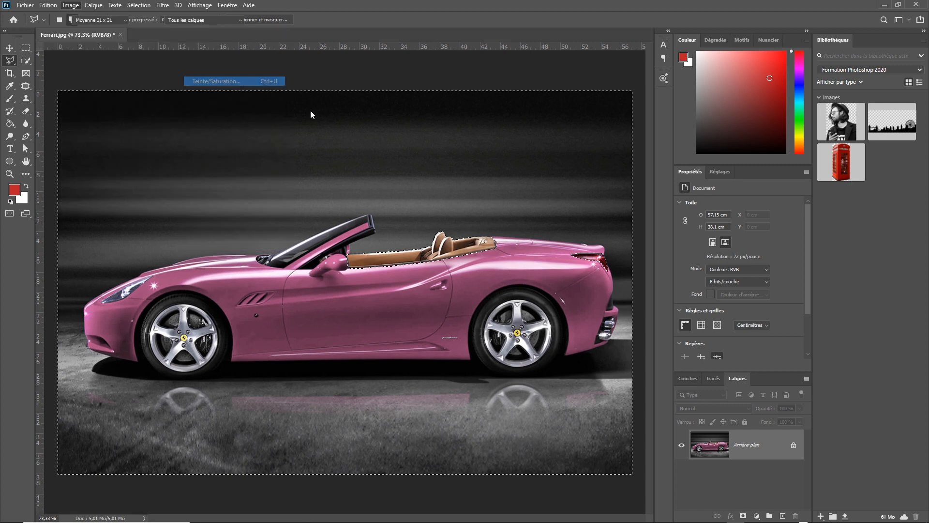
left_click(245, 78)
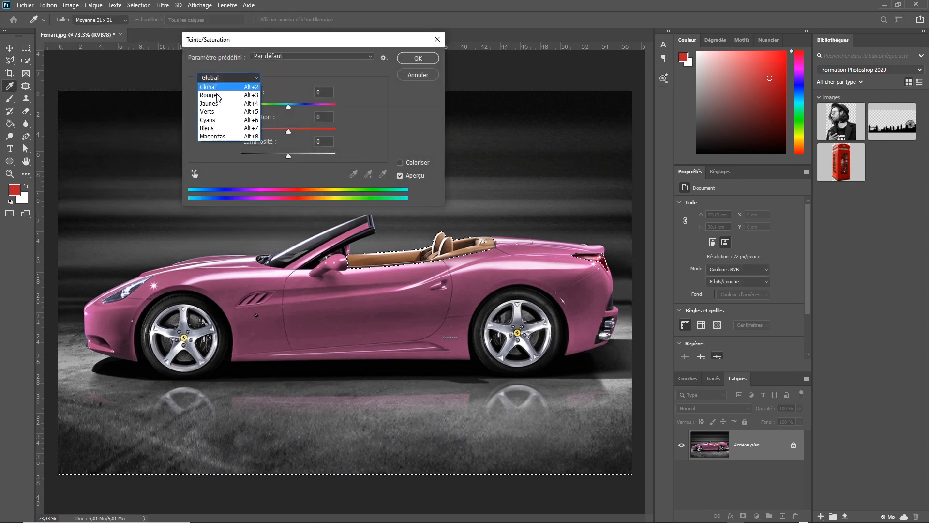